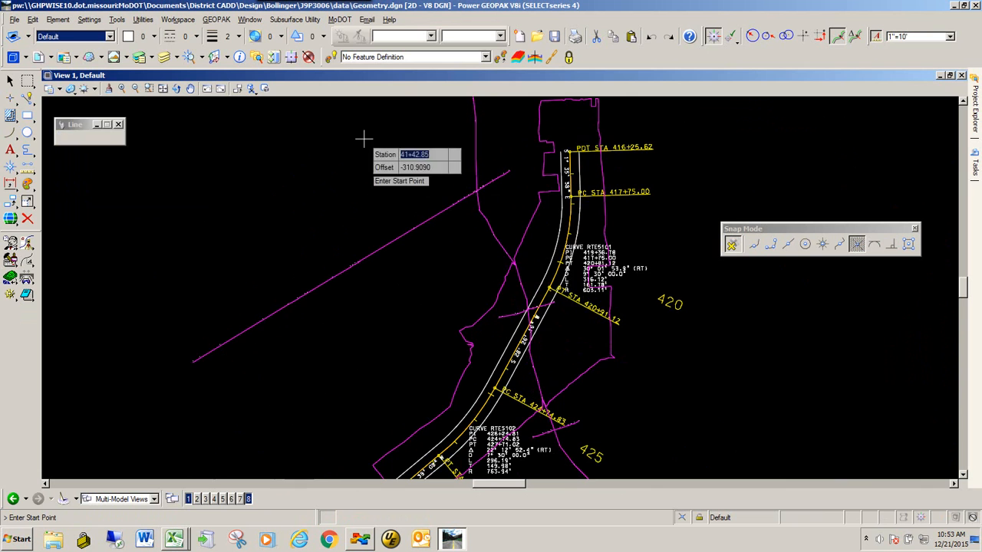
Open the Bridge_Survey.dgn design file from the project's data folder.
scroll(319, 205, "down", 3)
left_click(15, 19)
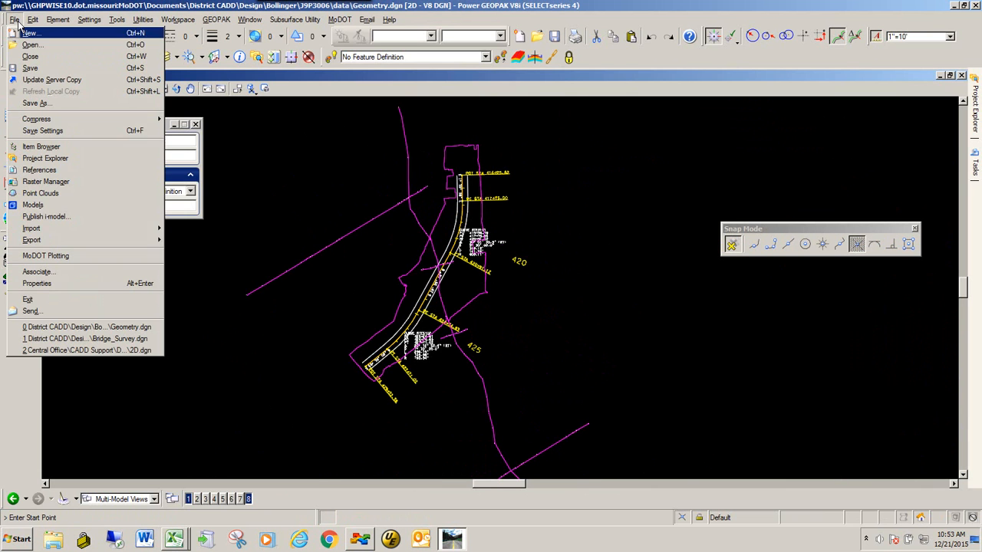
left_click(31, 44)
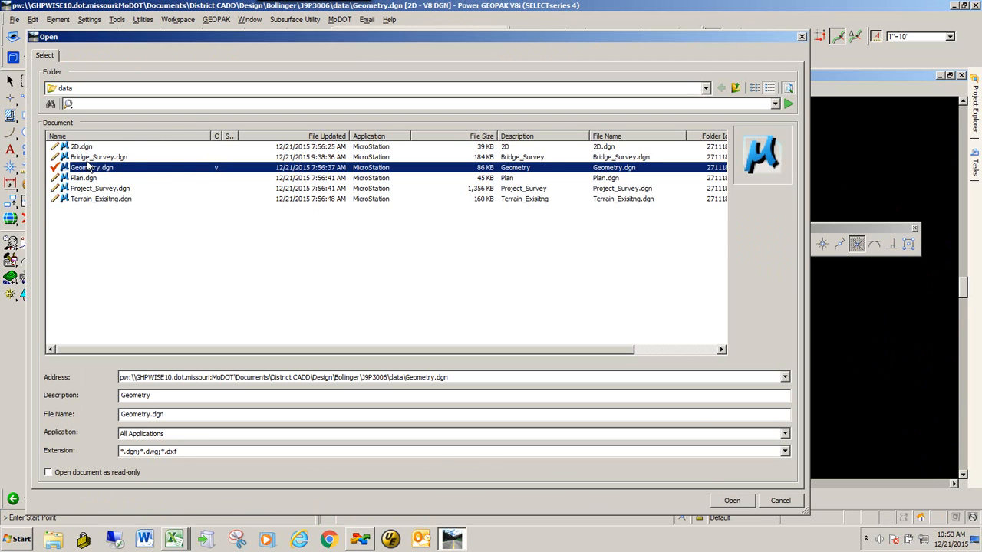
double_click(88, 166)
left_click(367, 359)
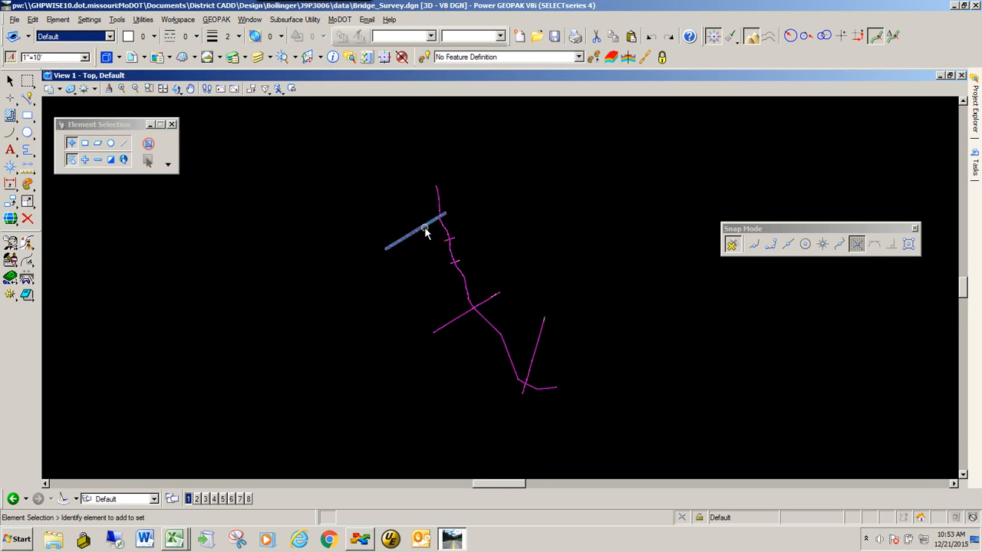
Check the point numbering along the typical downstream channel cross section against the Typical Downstream Channel Section's point-order note in GeoHec.xlsm in Excel.
mouse_move(423, 230)
scroll(460, 265, "up", 5)
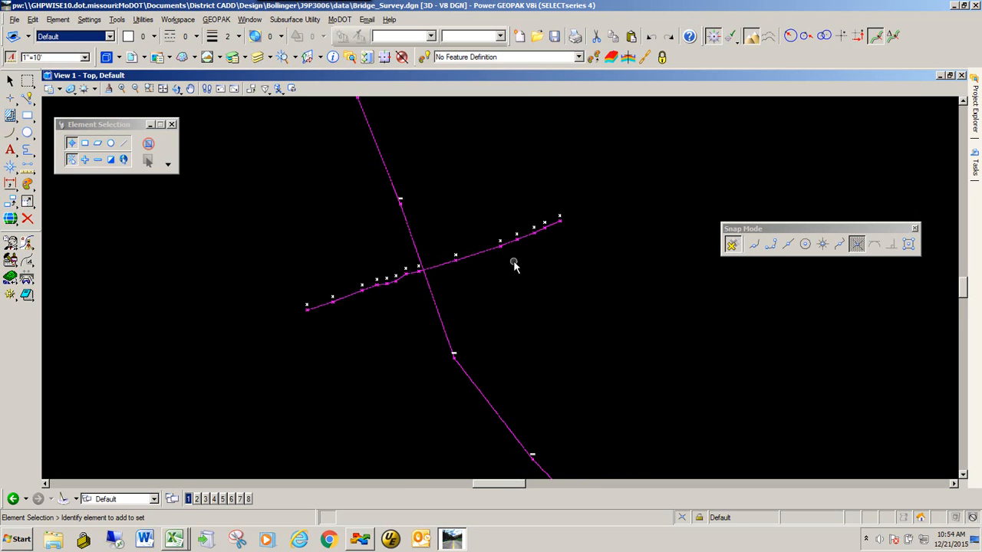
scroll(541, 241, "up", 2)
scroll(567, 213, "up", 2)
mouse_move(591, 176)
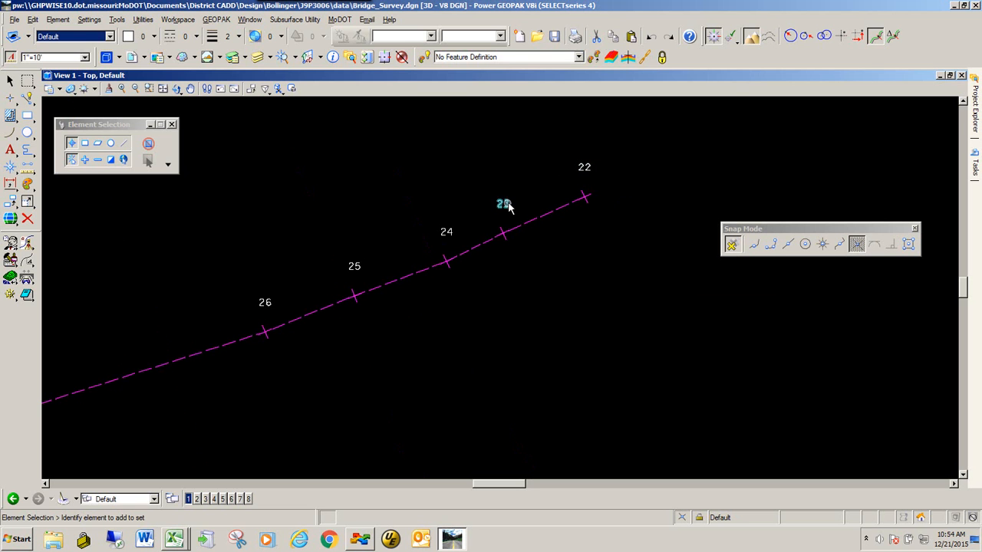
scroll(456, 235, "down", 3)
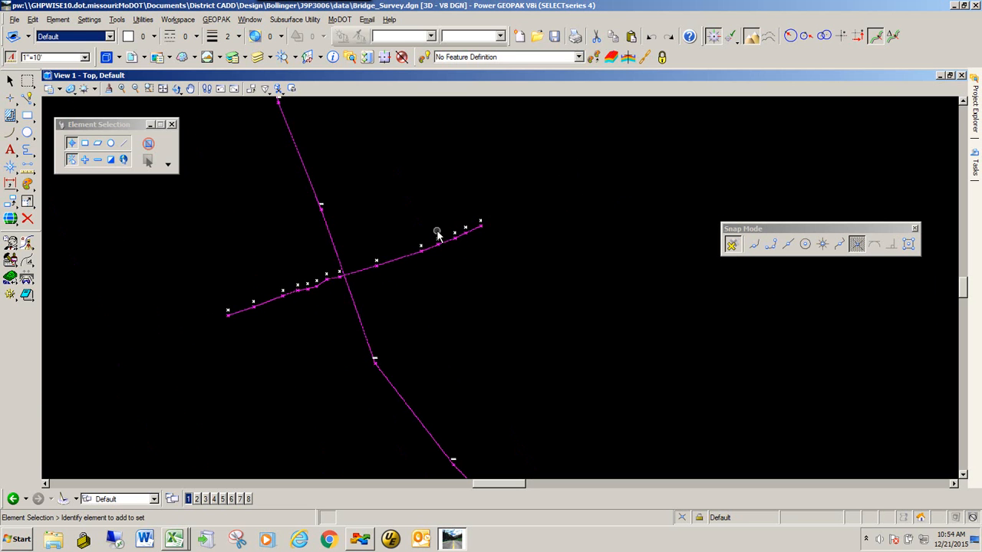
key("alt+Tab")
key("alt+Tab")
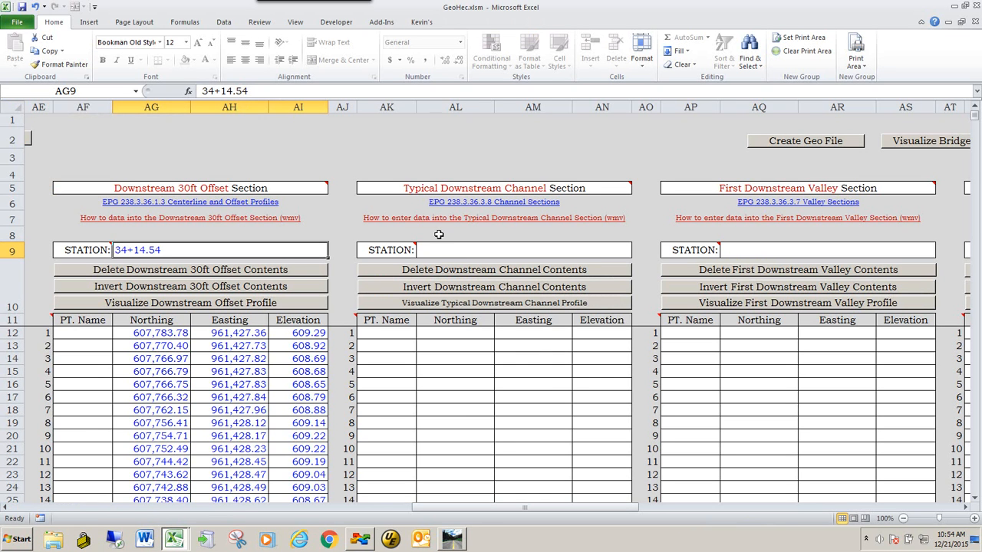
mouse_move(352, 318)
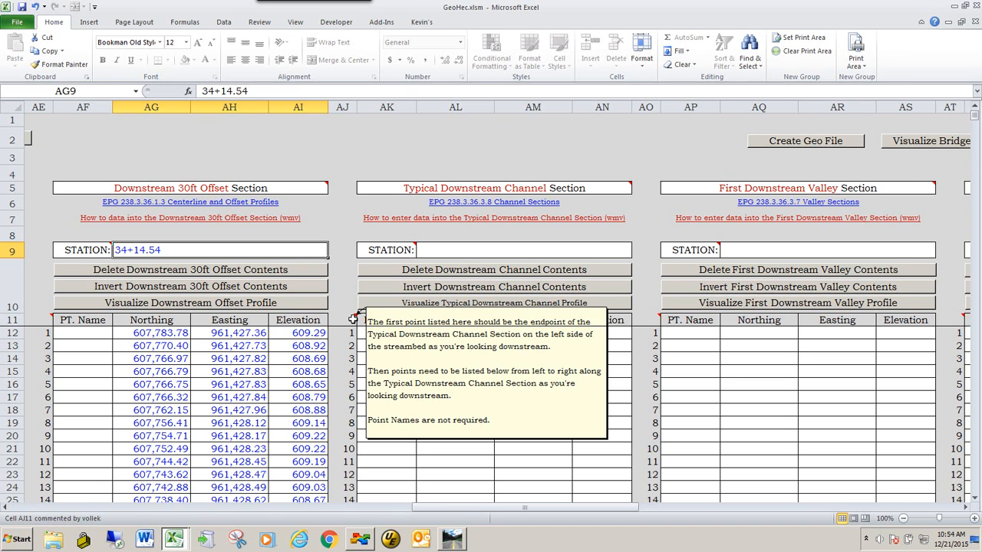
key("alt+Tab")
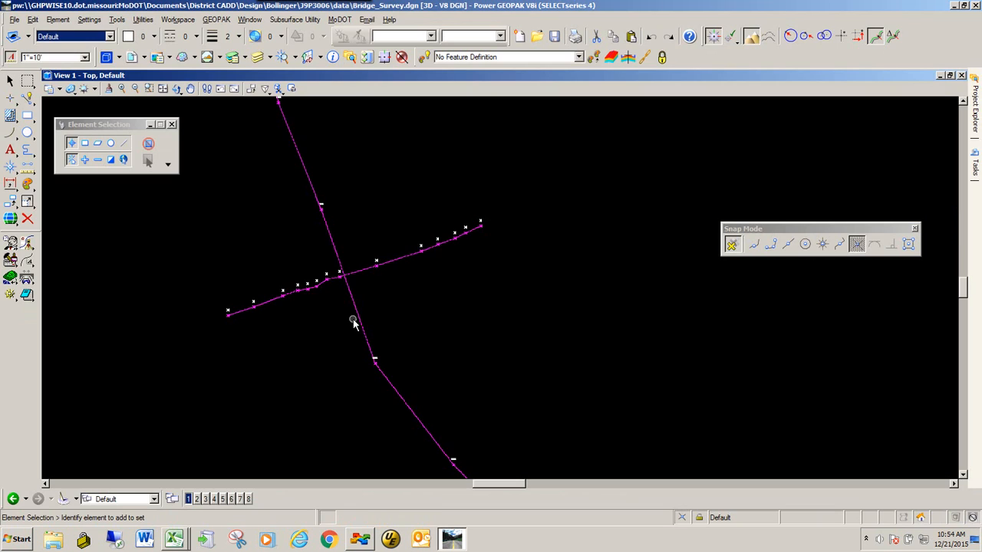
scroll(411, 217, "up", 2)
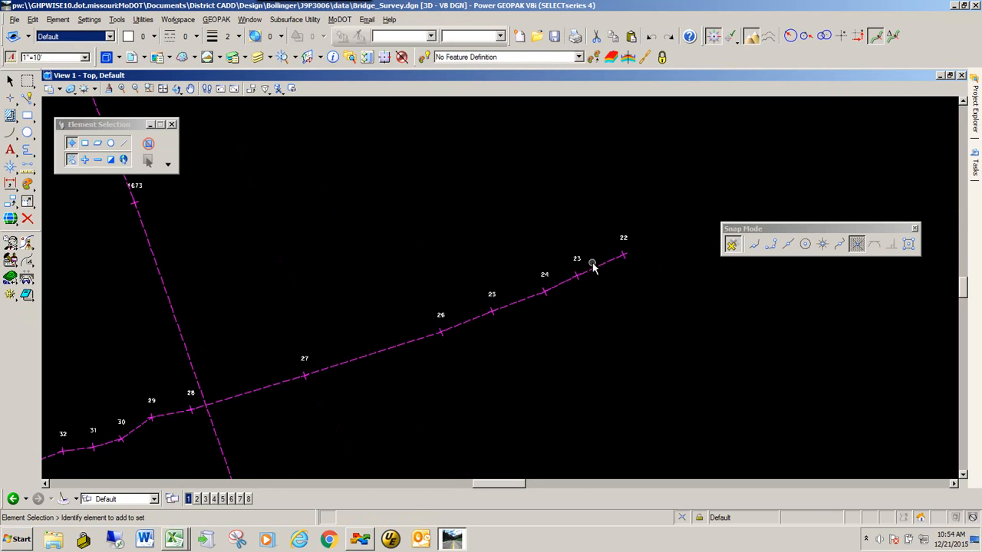
scroll(418, 248, "down", 2)
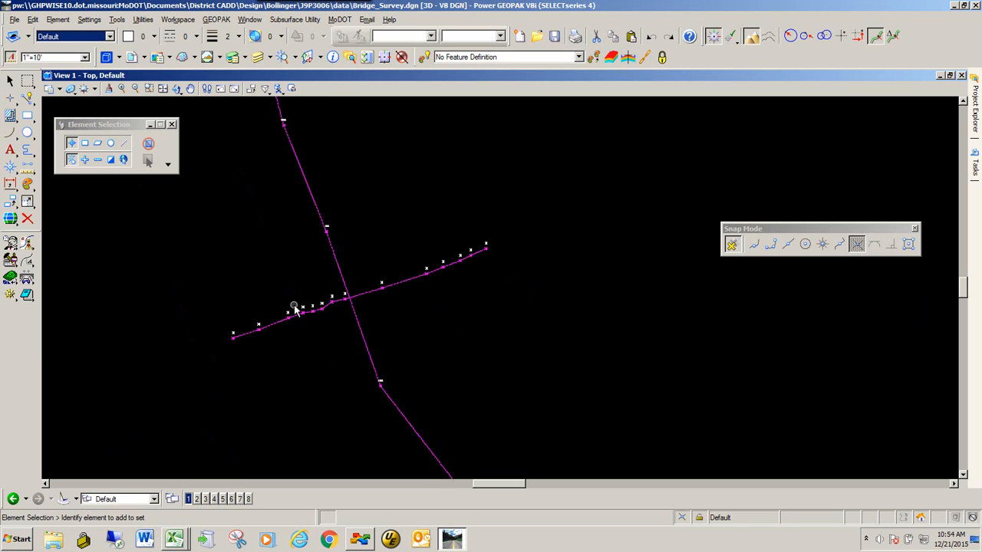
Select the typical downstream channel section line and open its point features in the Survey Details list.
scroll(294, 306, "up", 1)
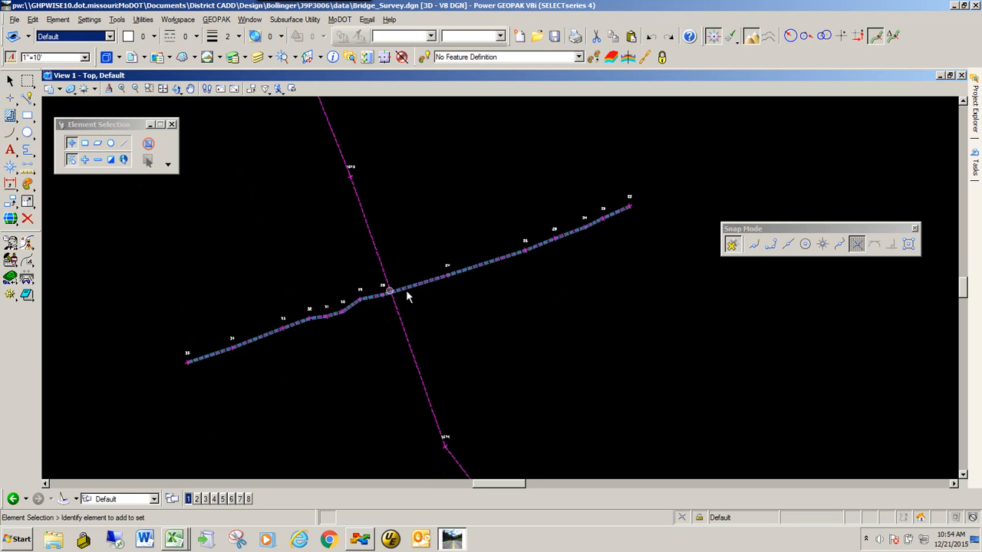
left_click(508, 263)
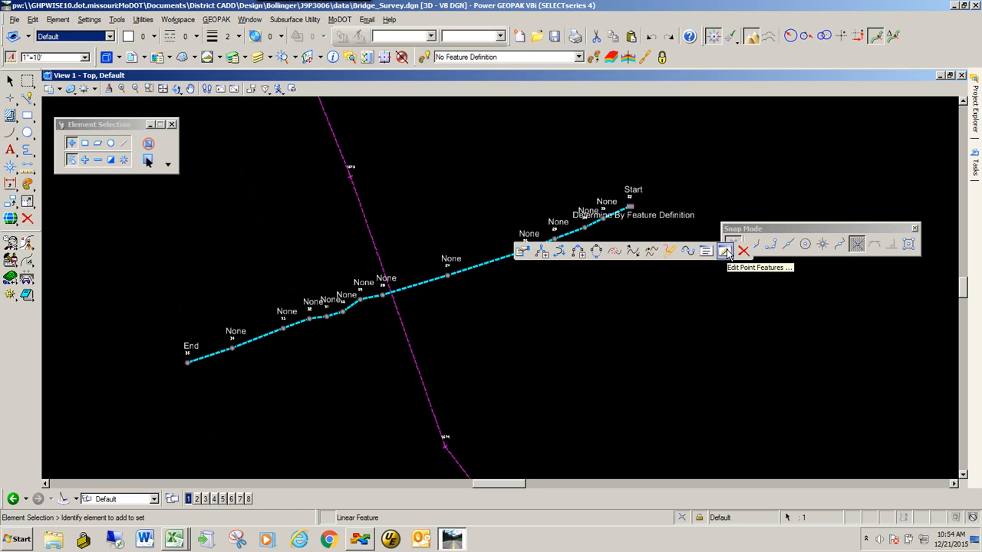
left_click(725, 253)
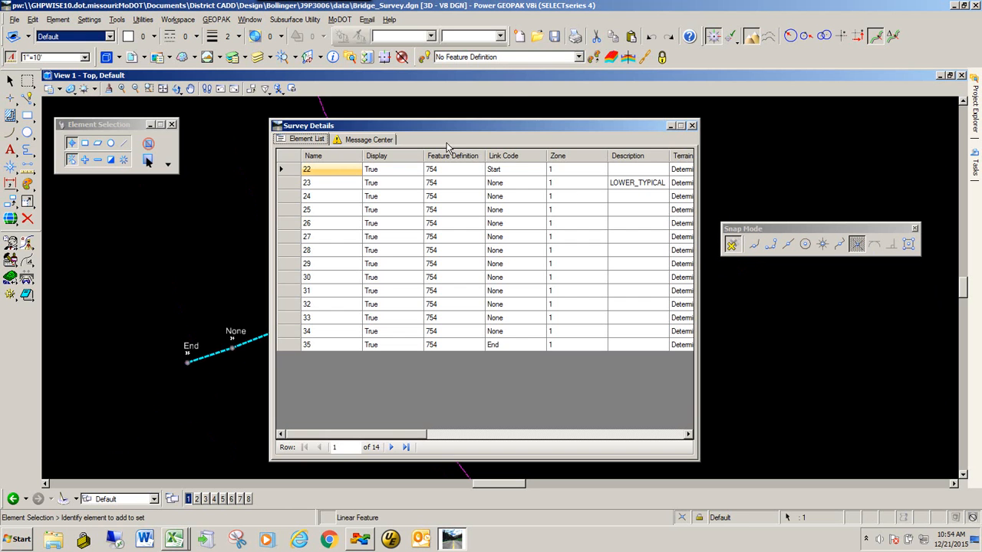
left_click_drag(438, 127, 163, 132)
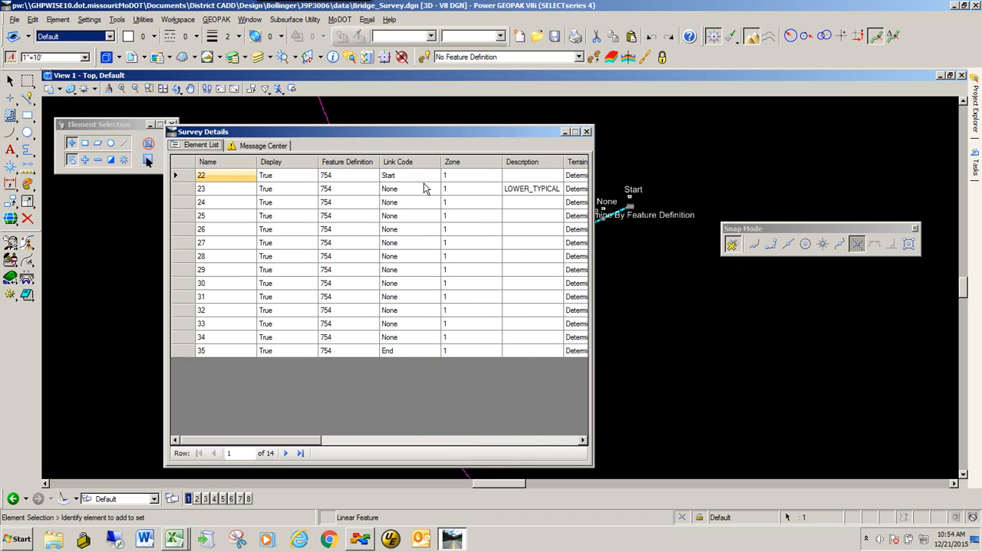
Generate a report on all survey points listed for the section, 22 through 35.
left_click(182, 166)
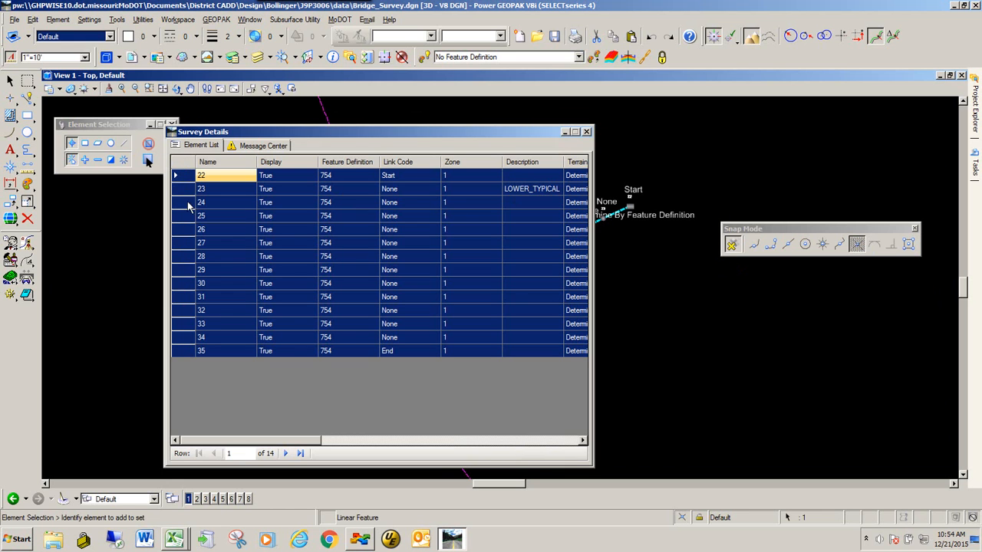
right_click(186, 248)
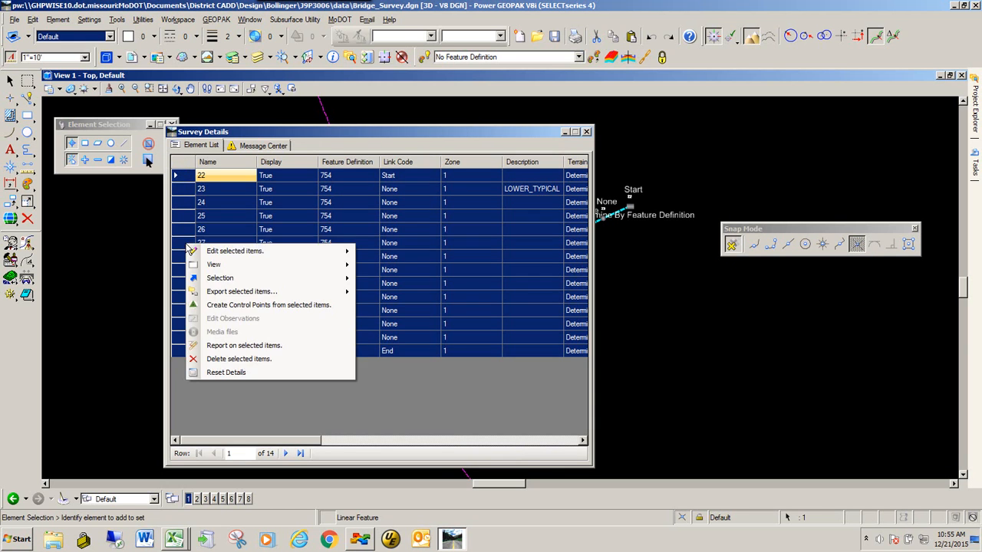
left_click(266, 349)
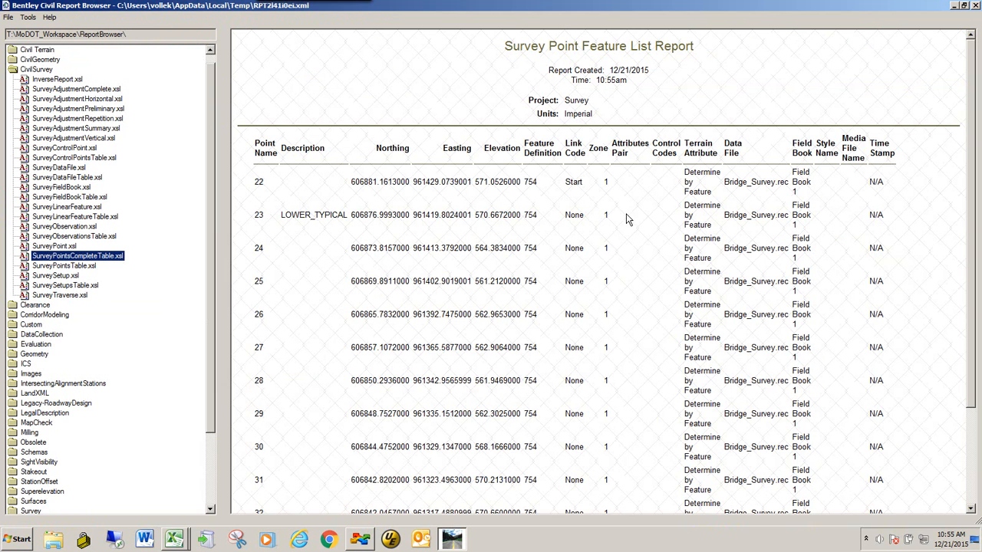
Display the report with the SurveyPointsTable.xsl style sheet and export the points table to Microsoft Excel.
left_click(70, 247)
left_click(61, 266)
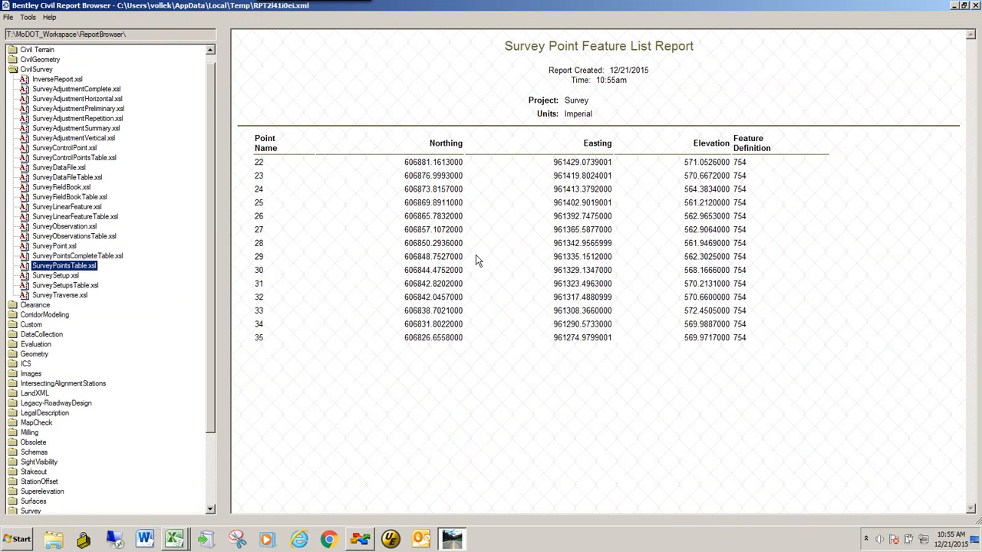
right_click(499, 205)
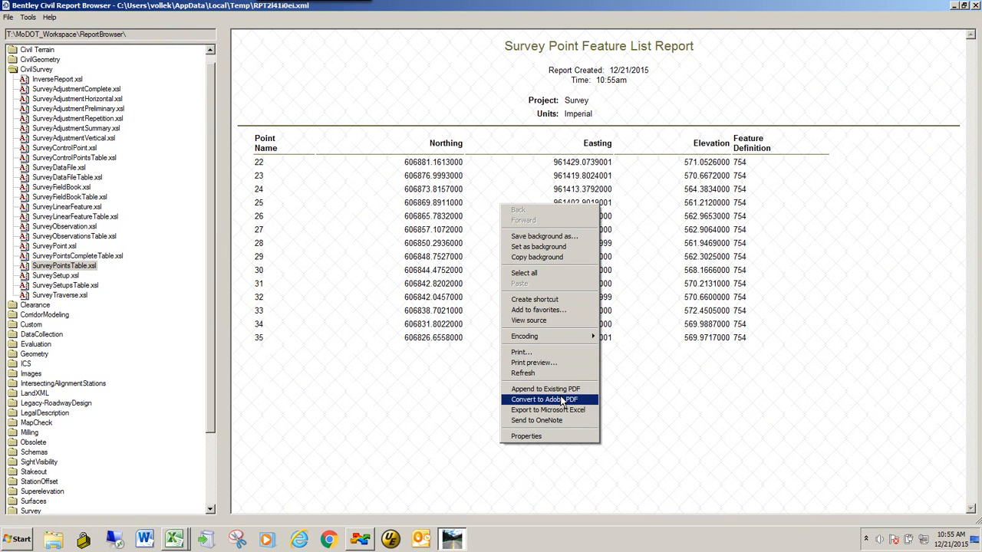
left_click(564, 410)
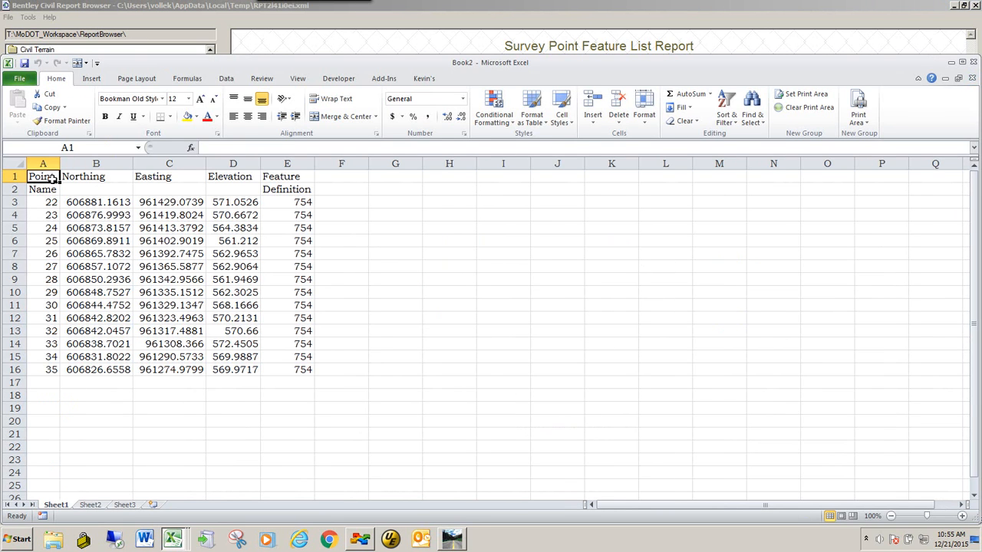
Copy the names, northings, eastings and elevations of points 22 to 35 from the exported workbook, cells A3:D16.
key("alt+Tab")
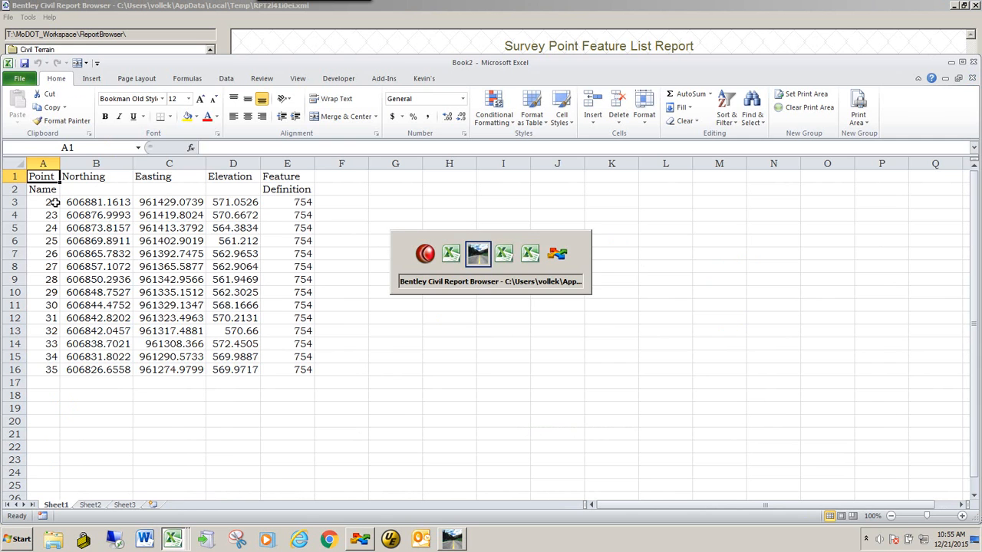
key("alt+Tab")
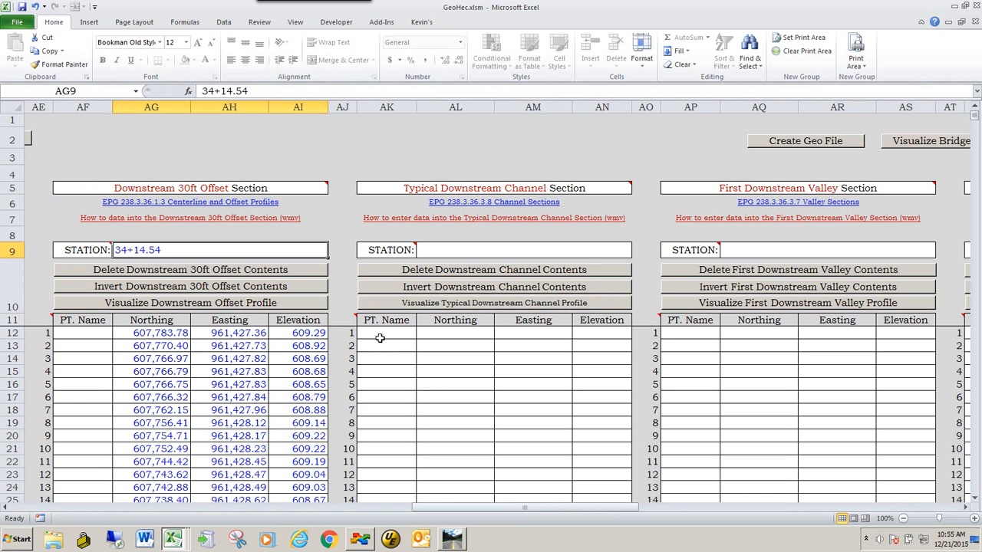
key("alt+Tab")
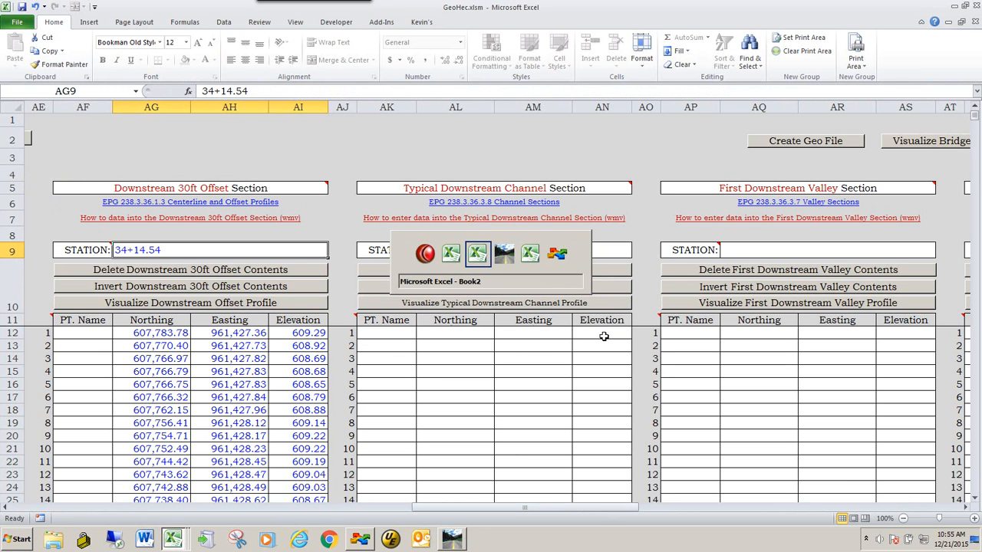
key("alt+Tab")
key("alt+Tab")
key("alt+Tab")
key("alt+Tab")
key("alt+Tab")
key("alt+Tab")
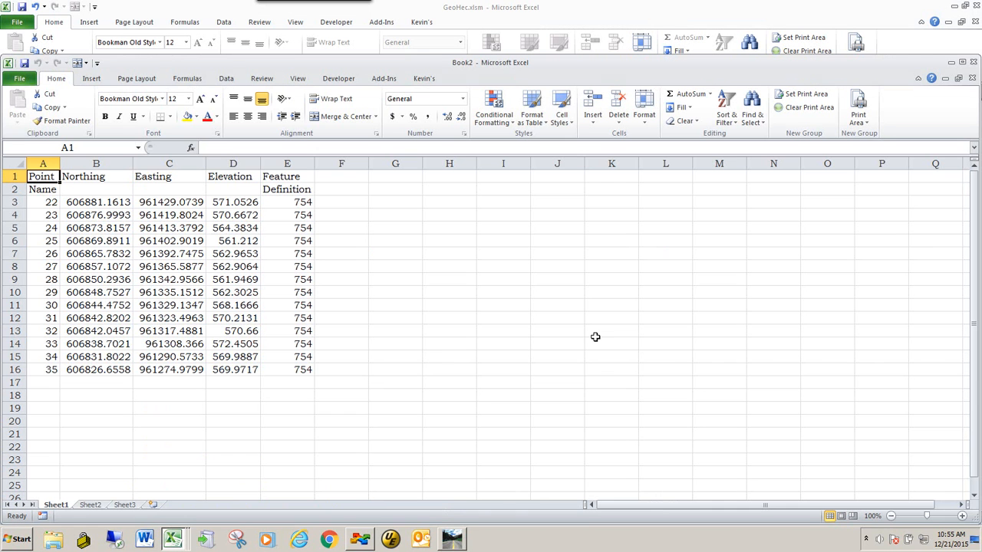
left_click_drag(34, 203, 246, 370)
right_click(80, 228)
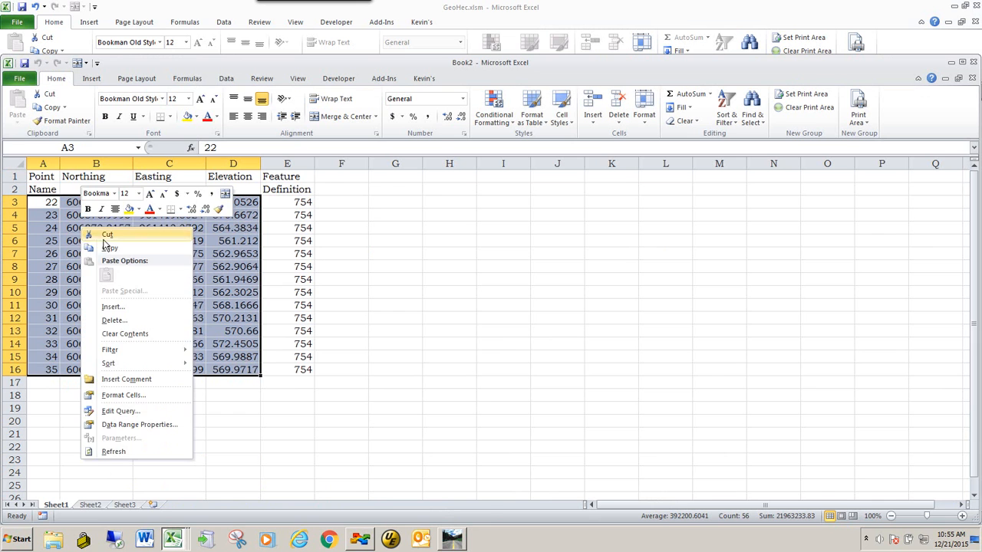
left_click(103, 248)
Paste the copied point data into the Typical Downstream Channel Section table of GeoHec.xlsm, starting at cell AK12.
key("alt+Tab")
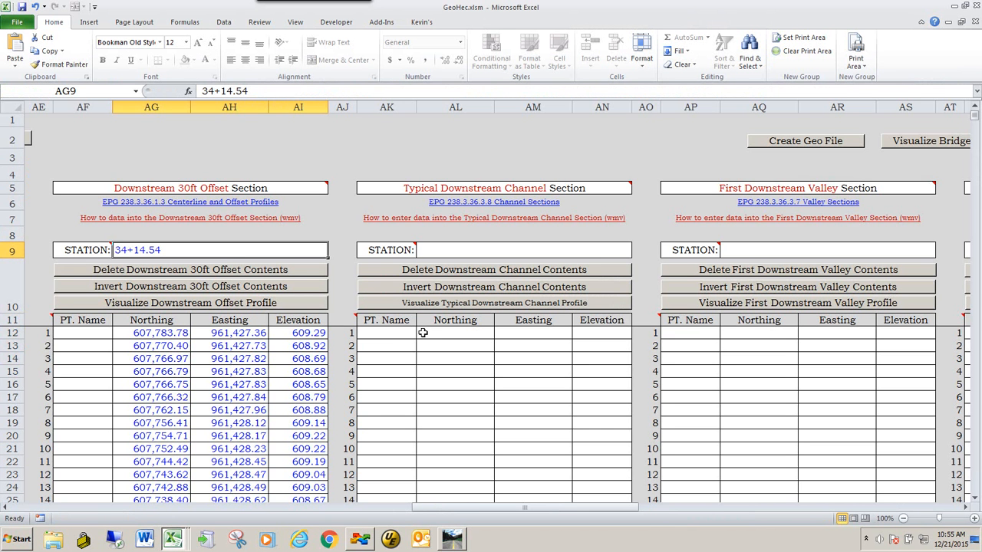
left_click(383, 334)
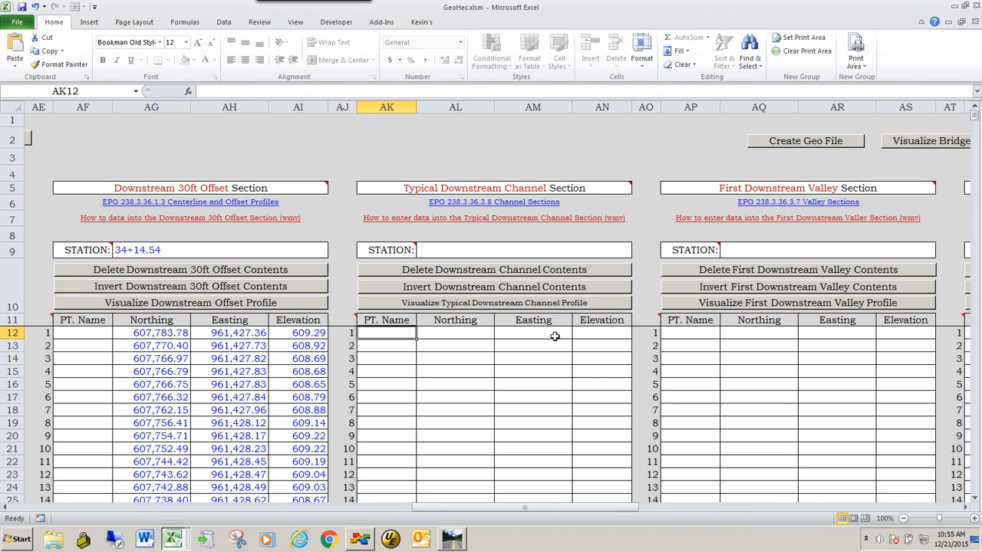
right_click(377, 335)
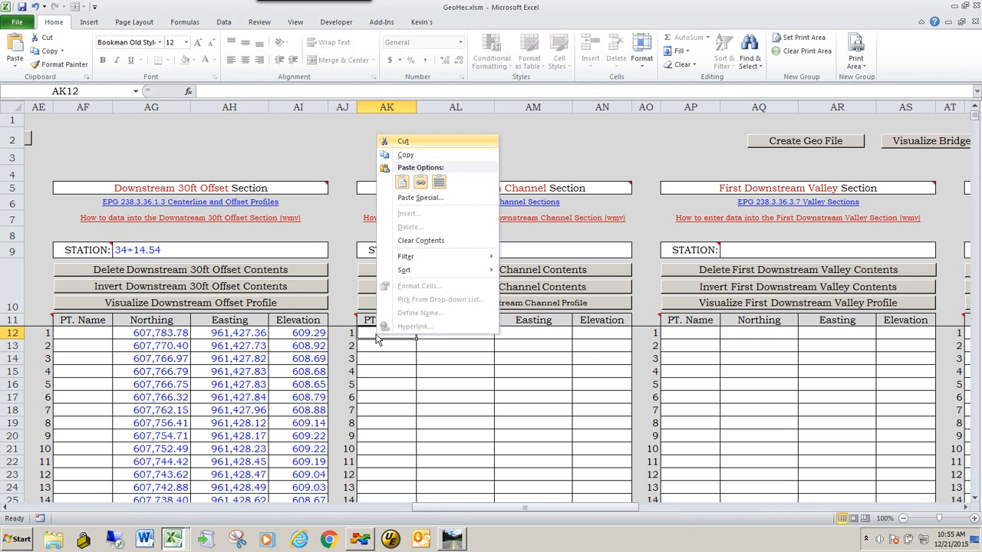
left_click(402, 183)
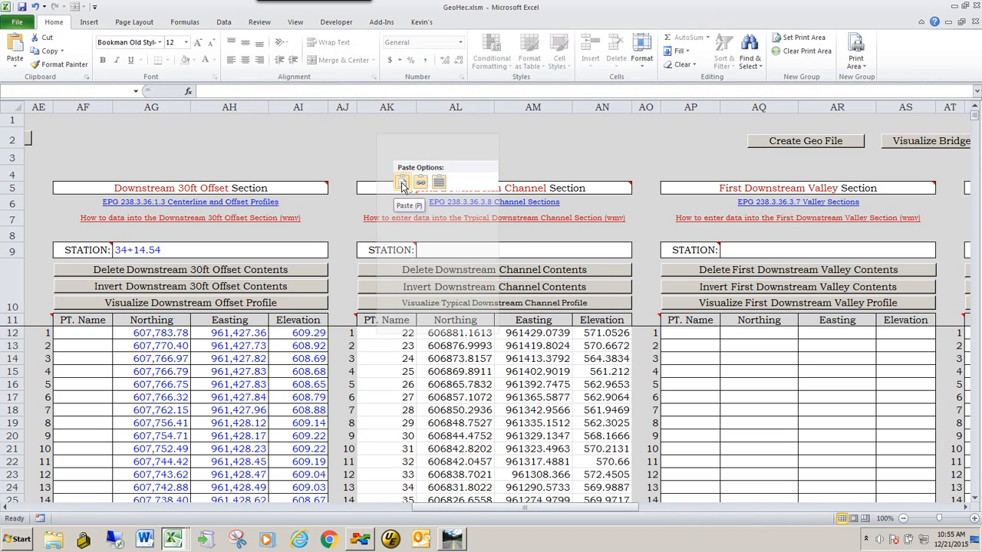
Review the pasted points and the Typical Downstream Channel Profile chart, and return to the main page.
scroll(520, 333, "down", 3)
scroll(520, 332, "up", 3)
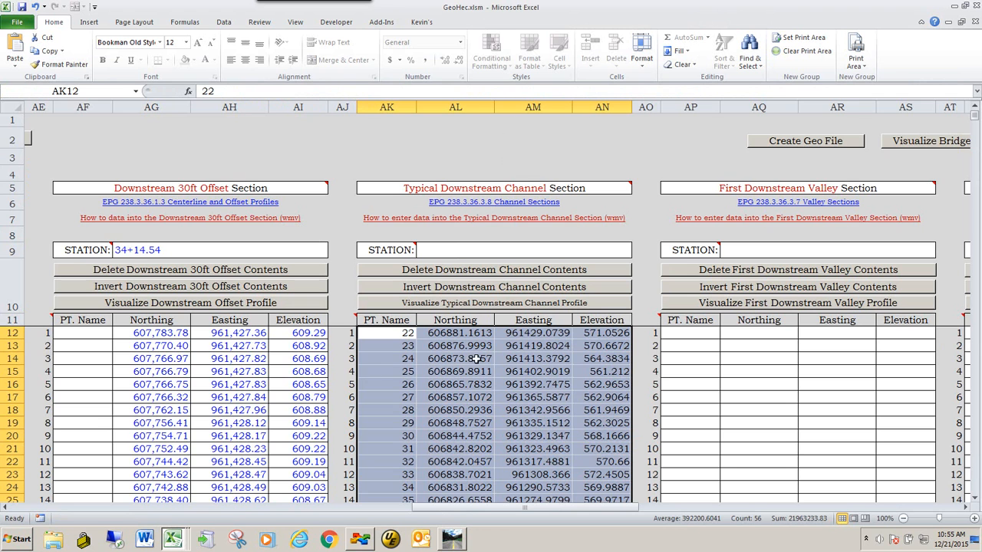
left_click(481, 305)
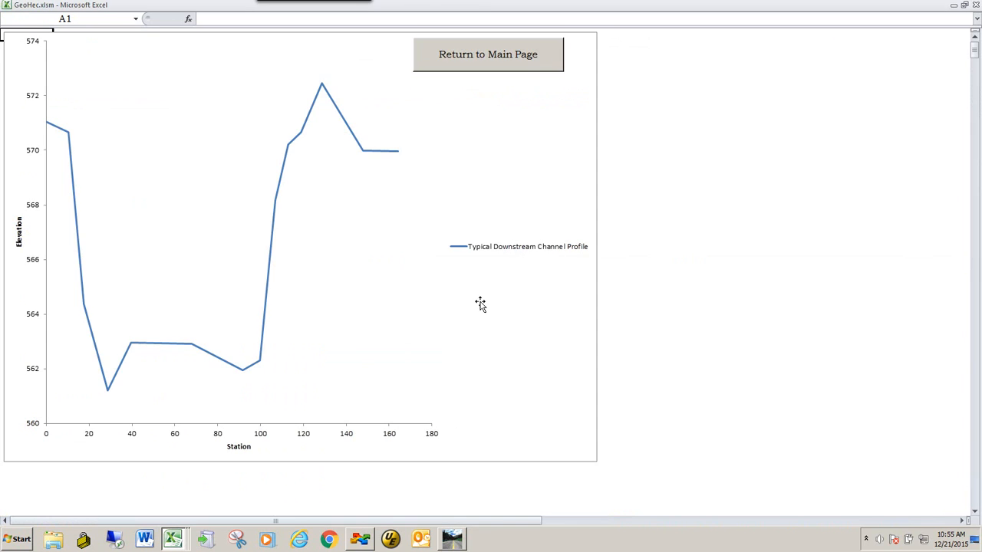
left_click(480, 56)
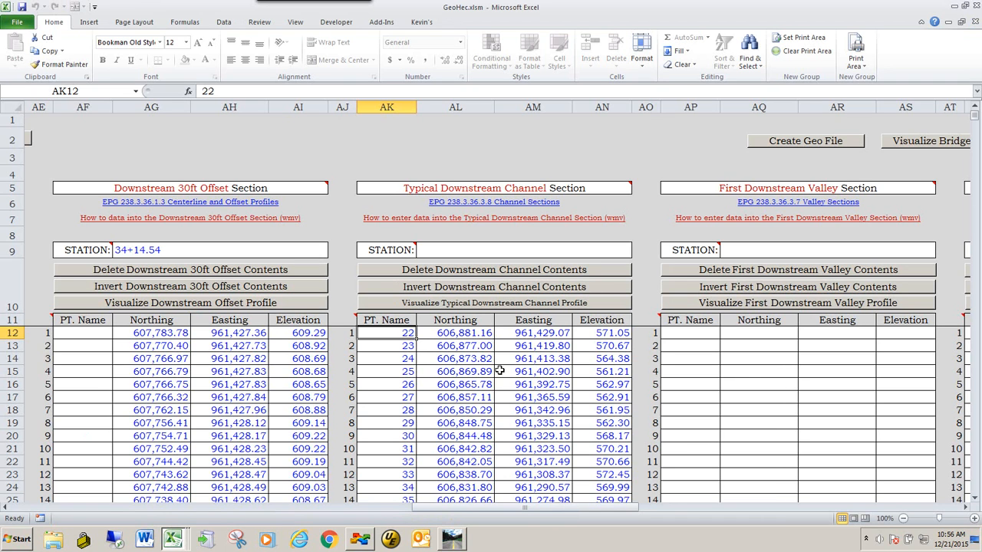
Select the Typical Downstream Channel Section's station cell, switch to the Bentley Civil Report Browser and close it.
left_click(442, 252)
key("alt+Tab")
key("Tab")
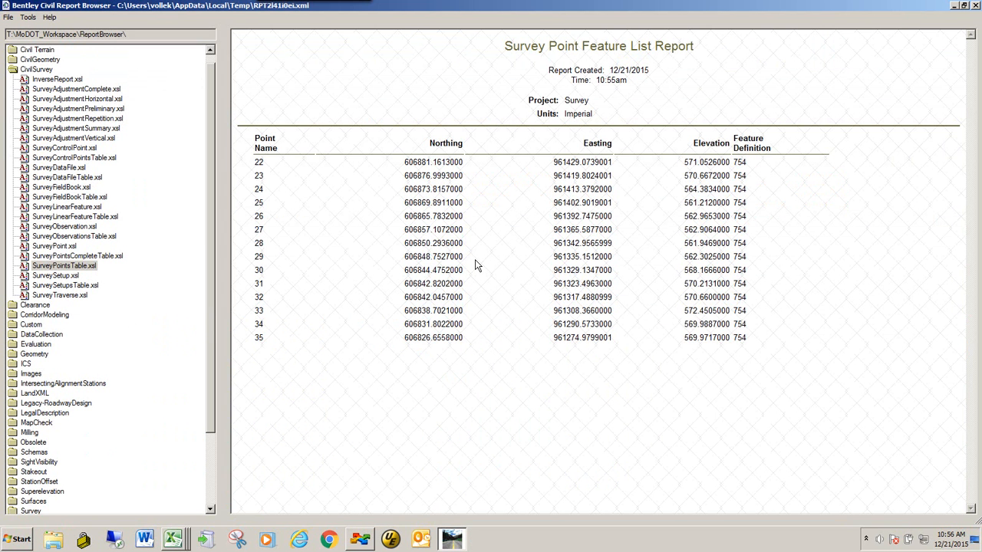
left_click(975, 5)
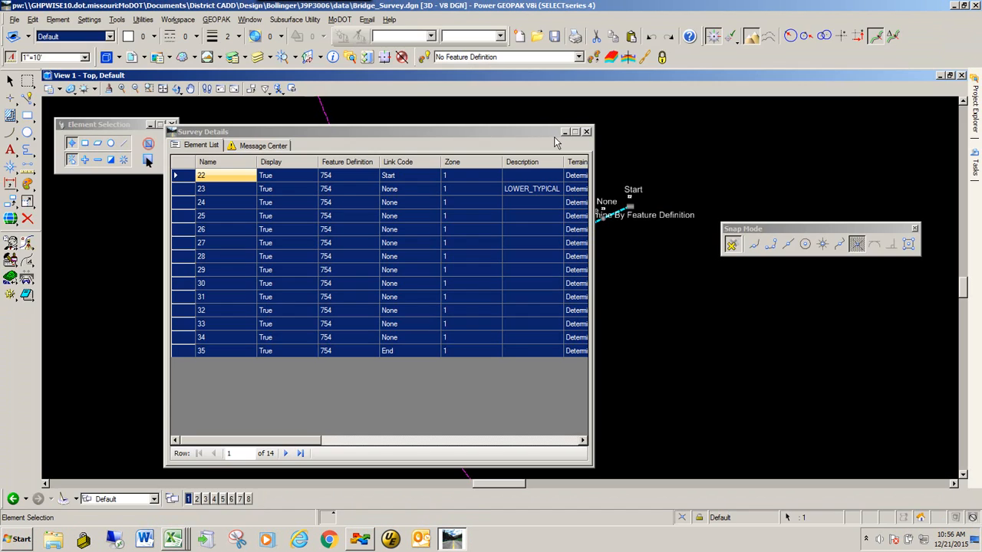
Close the survey details, switch to GeoHec.xlsm and read the note on the Typical Downstream Channel Section's station cell.
left_click(587, 133)
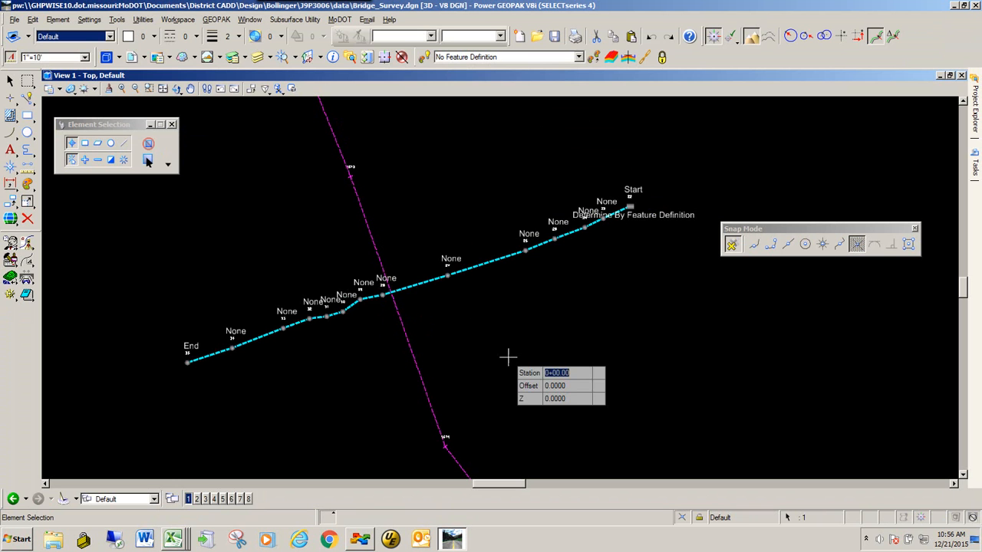
key("alt+Tab")
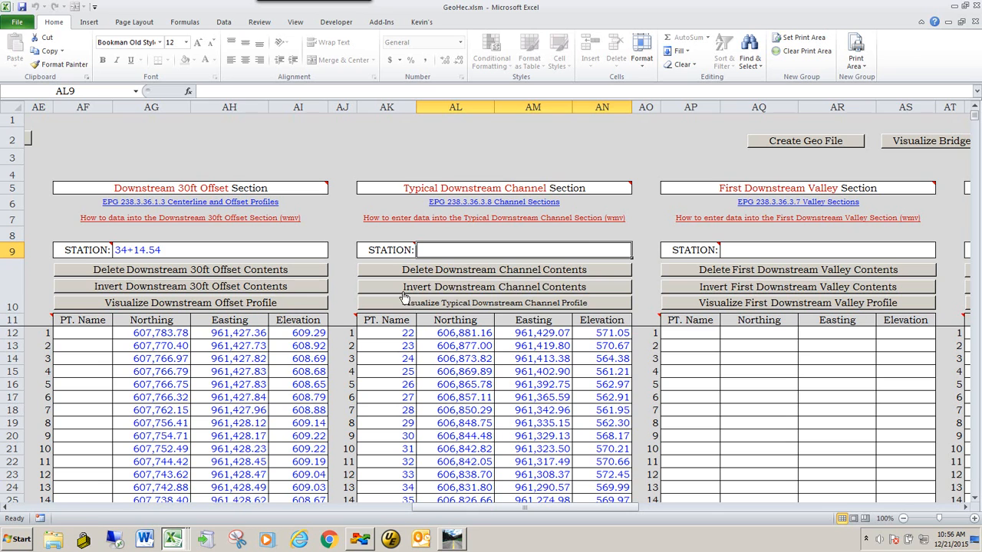
mouse_move(410, 246)
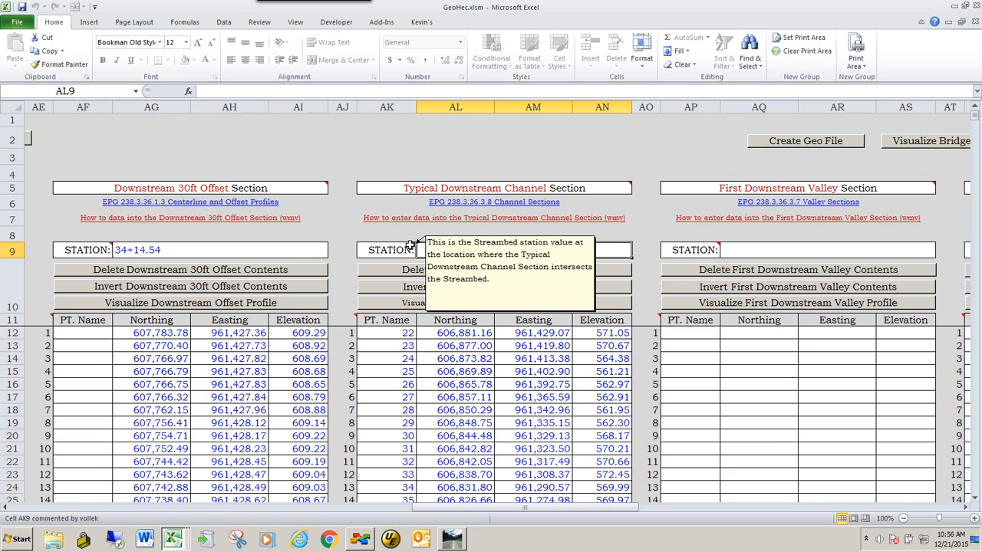
Switch to Power GEOPAK and start the Line Between Points command with intersection snapping.
key("alt+Tab")
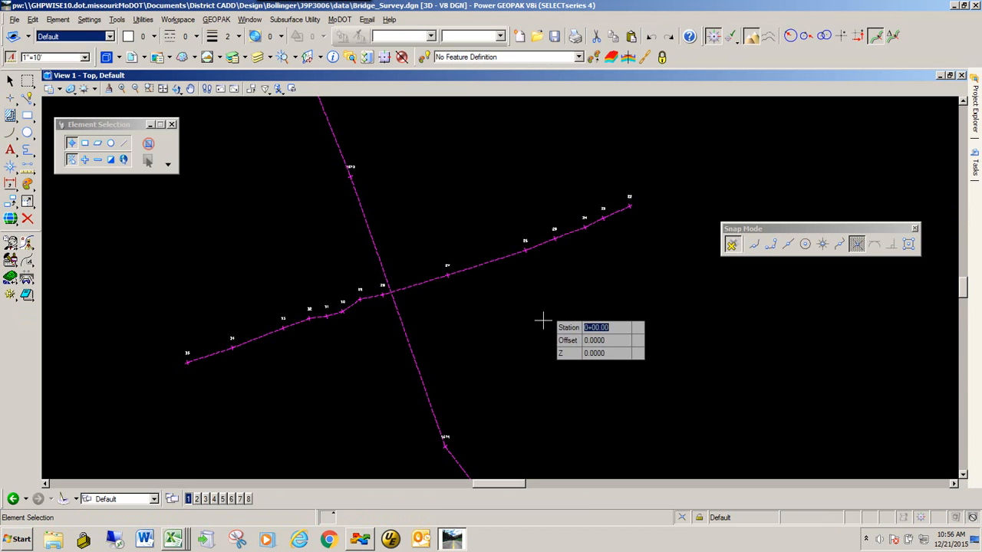
left_click(714, 38)
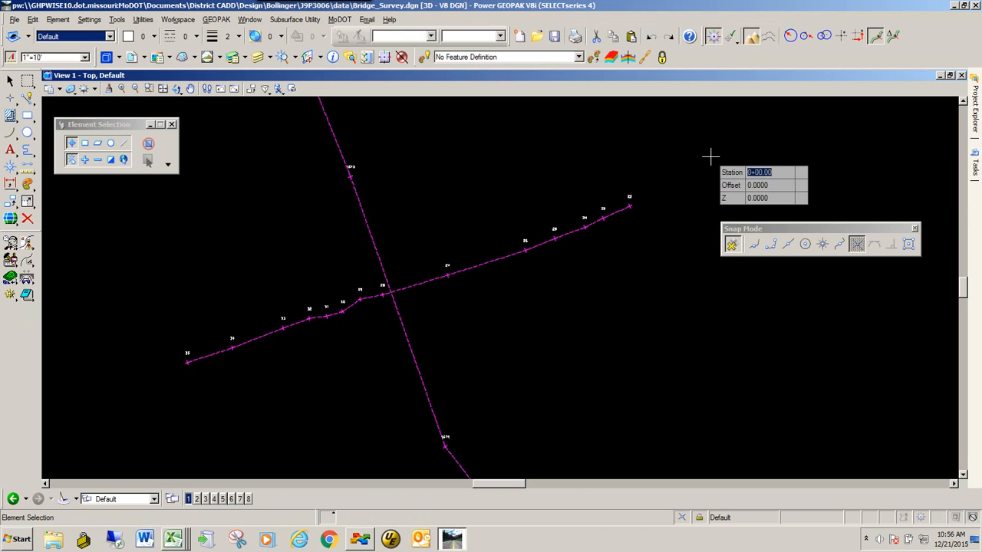
left_click(878, 40)
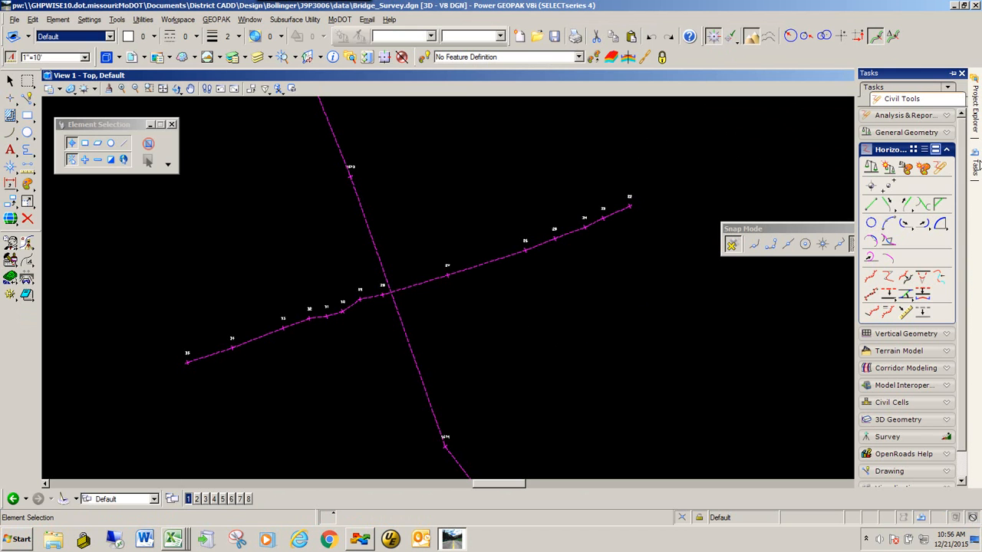
left_click(872, 204)
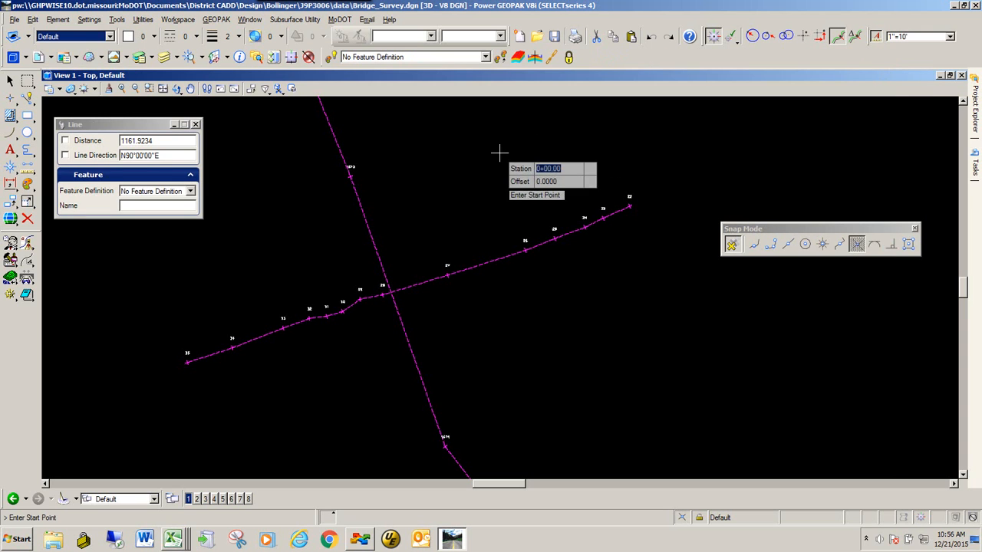
left_click_drag(825, 229, 754, 259)
left_click(787, 276)
Set the streambed line as the station-offset reference and read the station where the typical channel section crosses it.
scroll(396, 292, "up", 5)
scroll(403, 264, "down", 3)
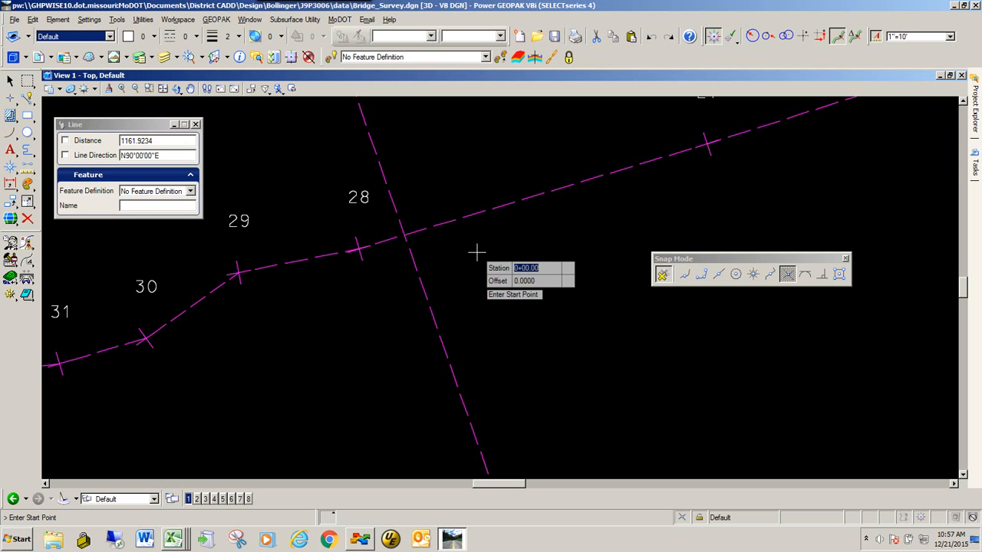
key("o")
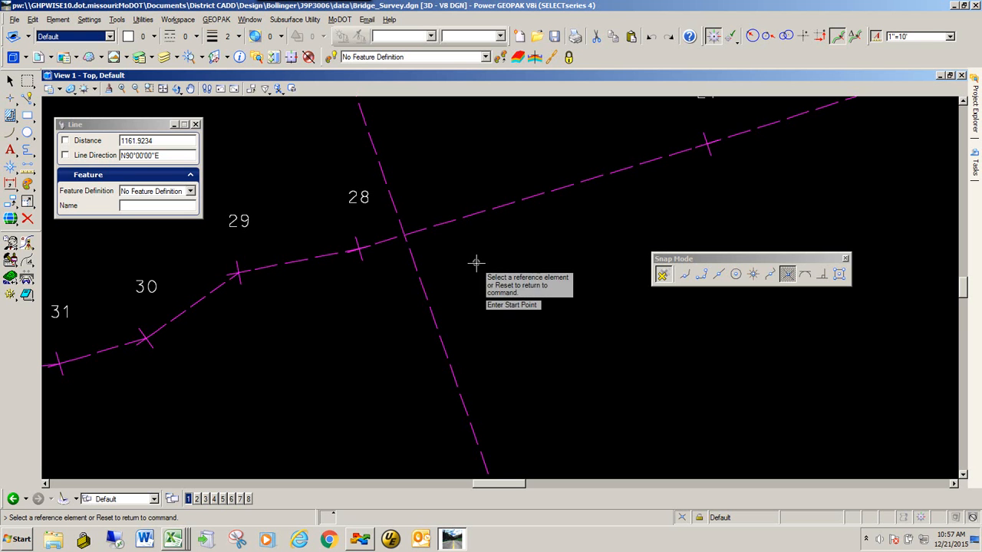
left_click(432, 311)
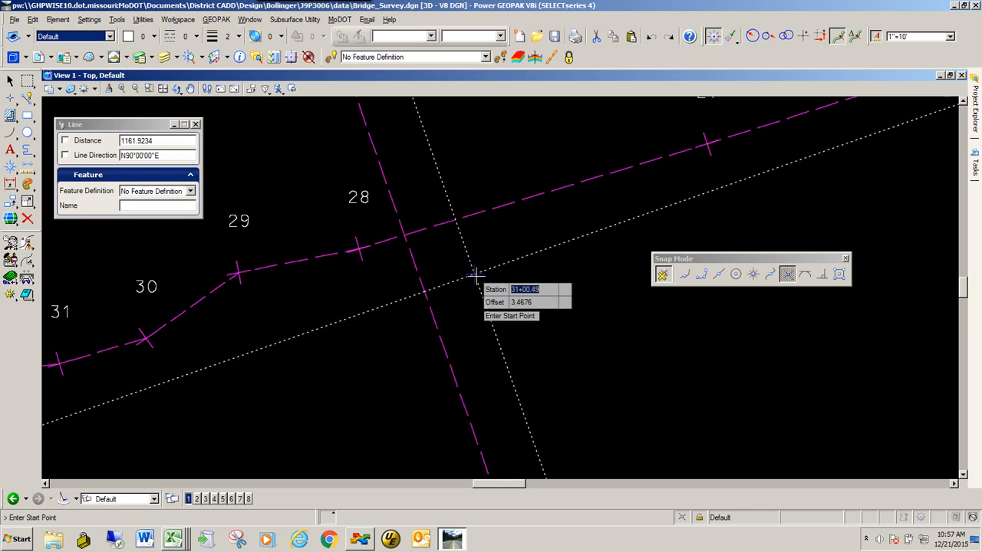
scroll(471, 270, "up", 5)
scroll(483, 290, "up", 2)
scroll(471, 292, "up", 3)
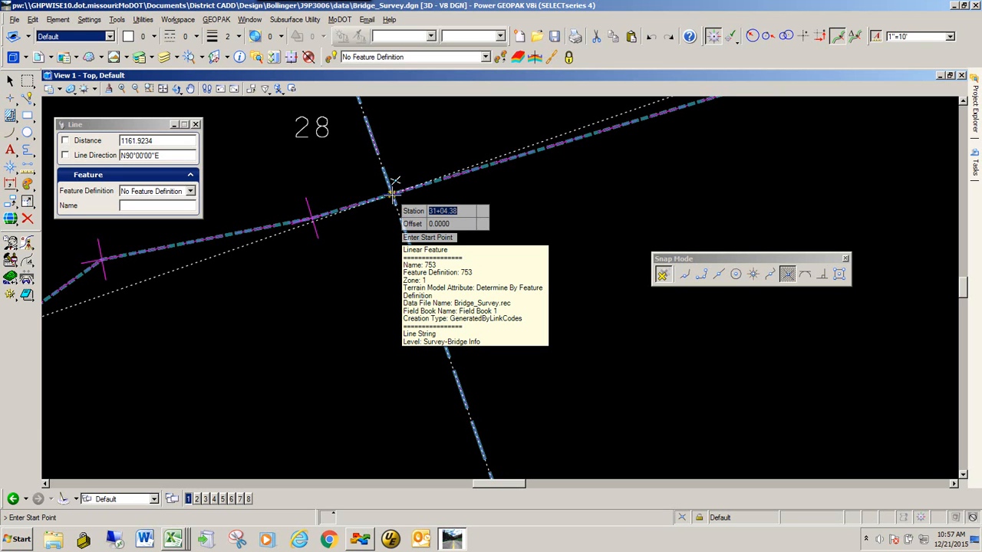
Switch to GeoHec.xlsm and enter 34+14.54 as the Typical Downstream Channel Section's station.
key("alt+Tab")
key("alt+Tab")
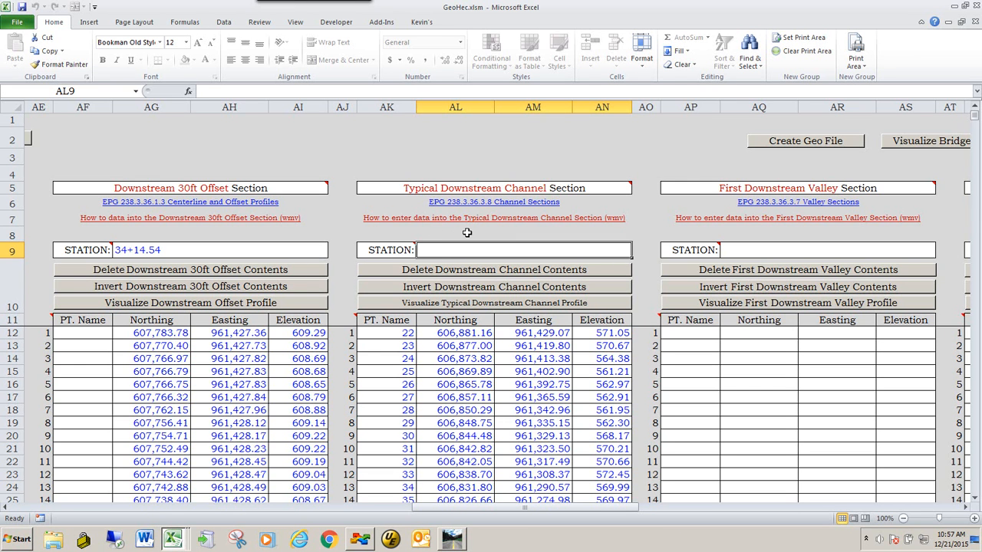
type("34+14.54")
key("Return")
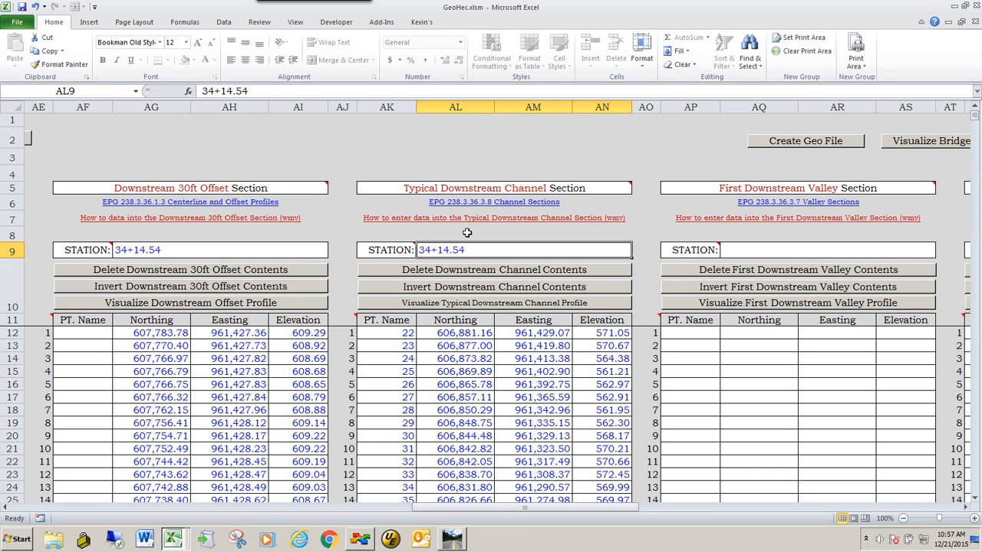